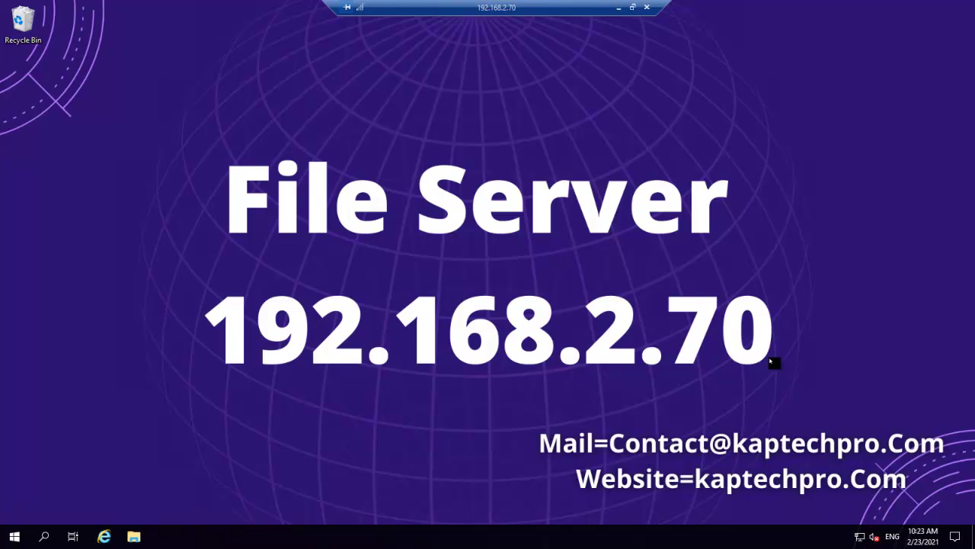
- Launch Server Manager from Start and open File Server Resource Manager from its Tools menu
click(8, 539)
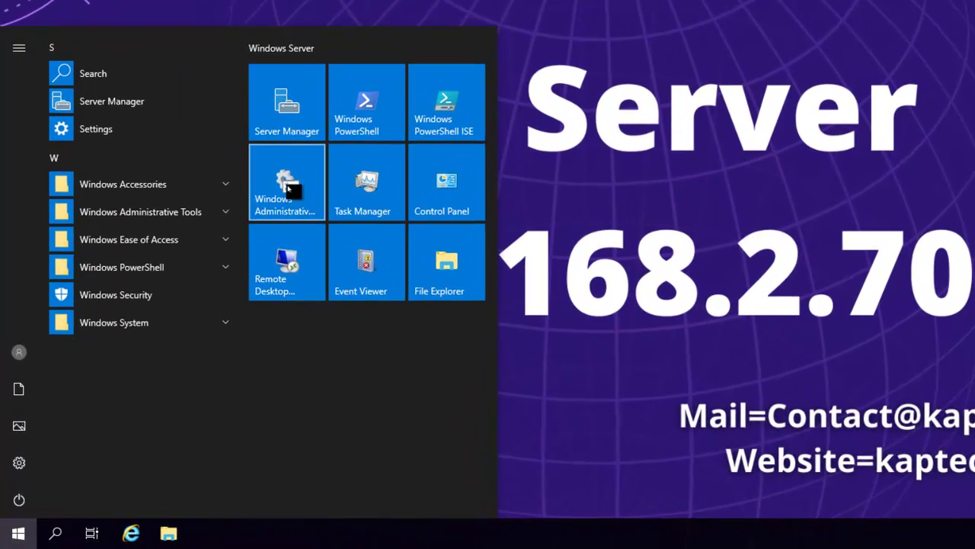
click(290, 99)
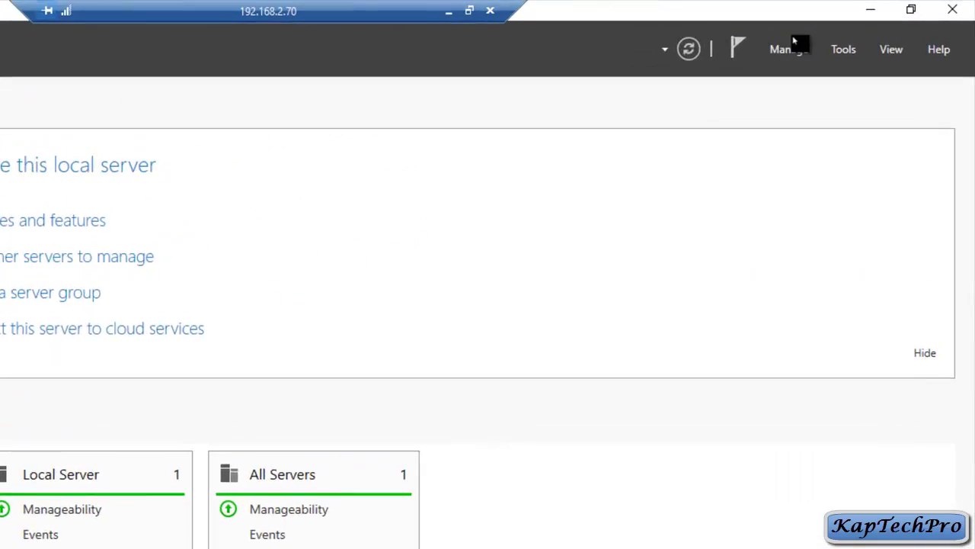
click(845, 55)
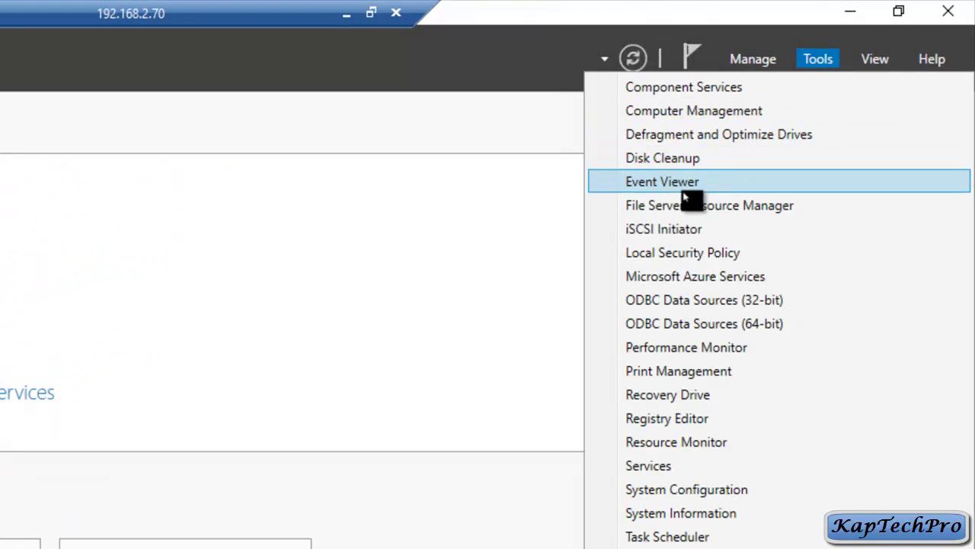
click(746, 217)
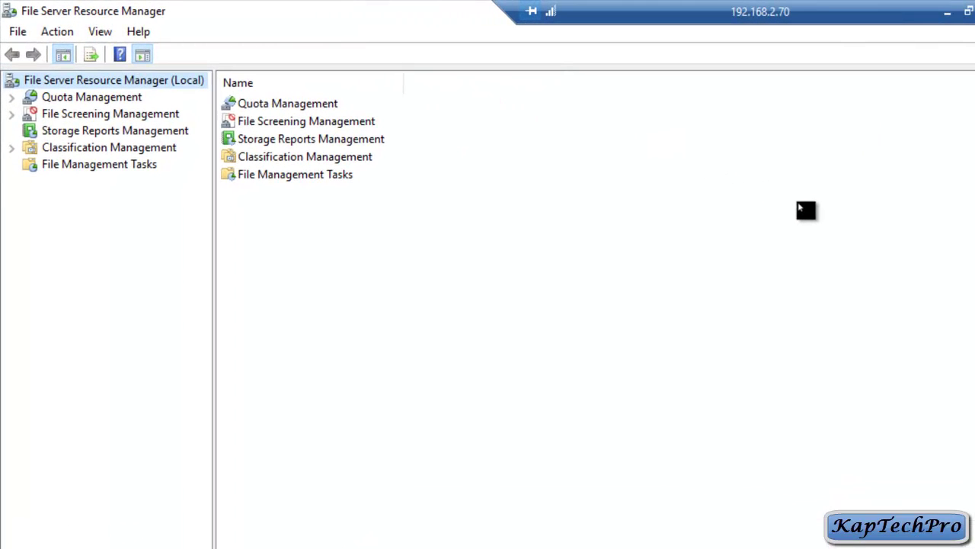
- Expand File Screening Management and start a new file screen from the File Screens context menu
click(29, 115)
click(12, 114)
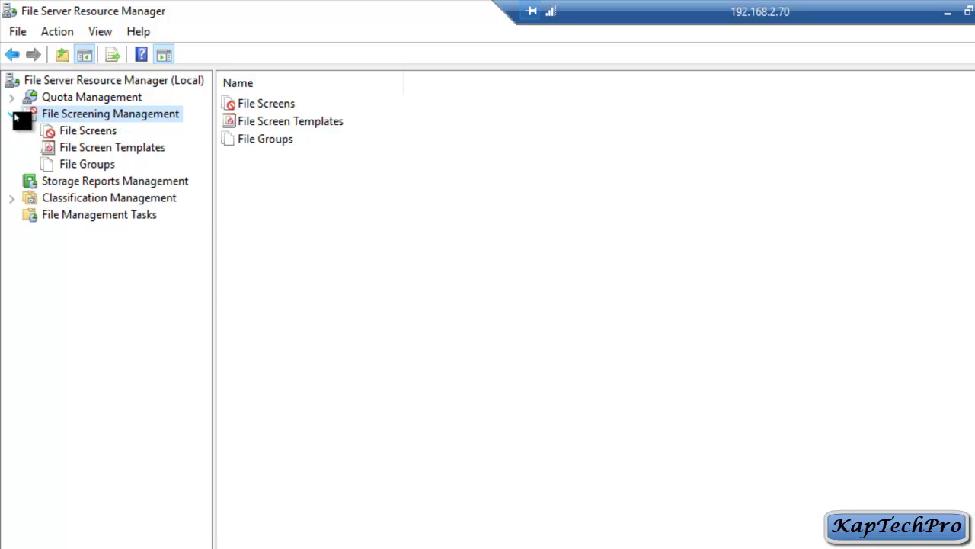
click(64, 134)
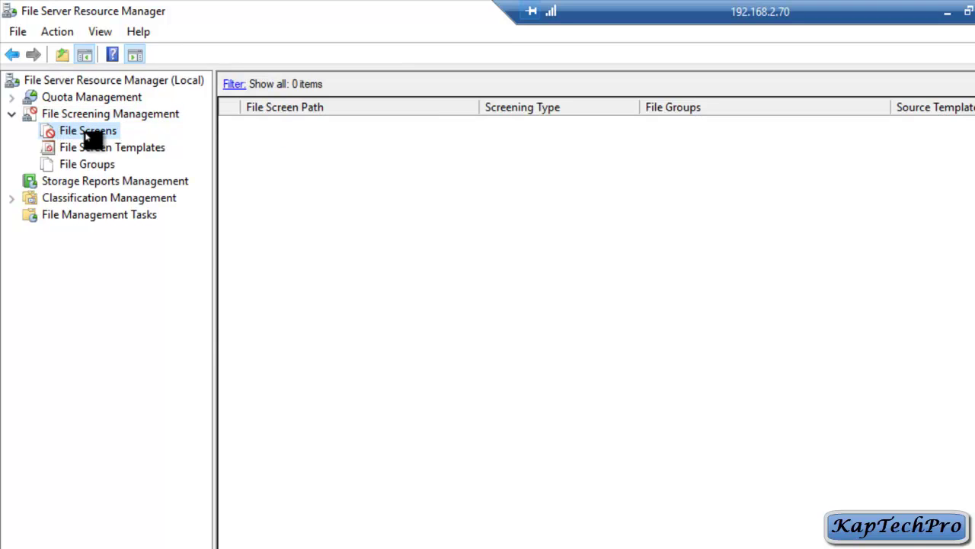
right_click(85, 134)
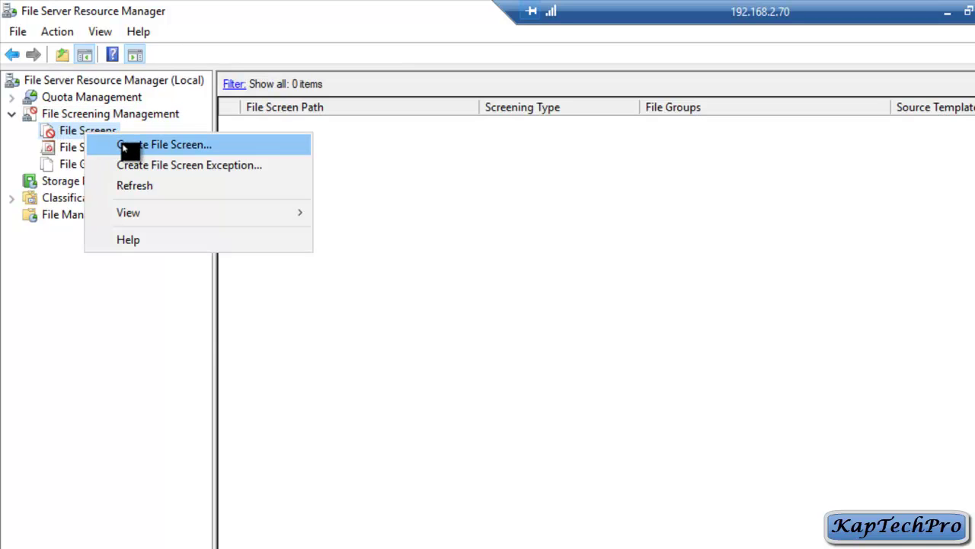
click(126, 149)
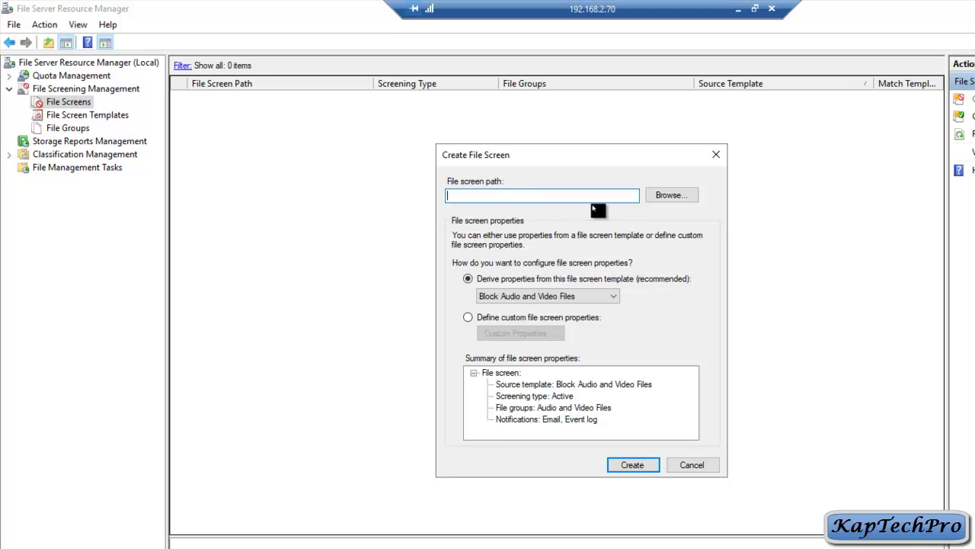
- Browse to the QUOTA folder on Local Disk (C:) and keep the Block Audio and Video Files template
click(683, 198)
scroll(568, 298, down, 1)
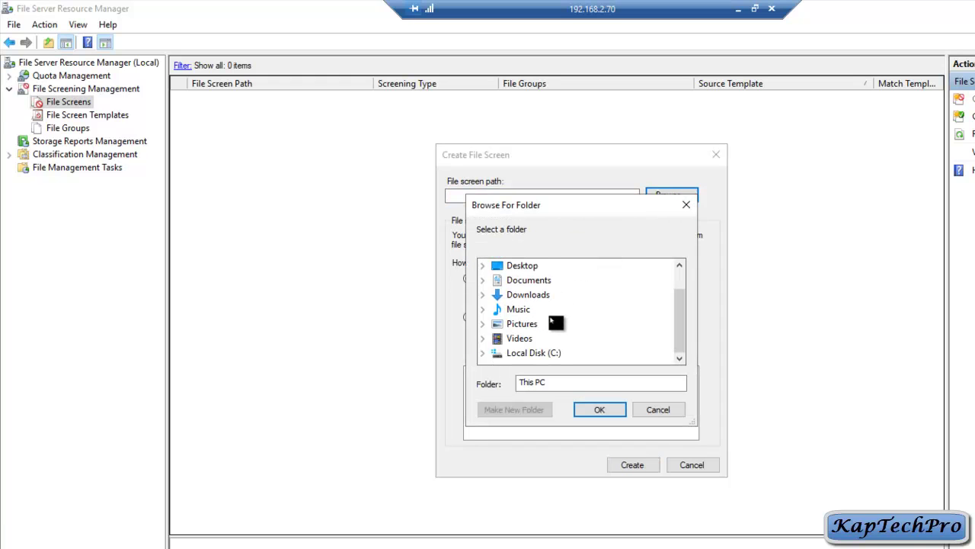
double_click(505, 354)
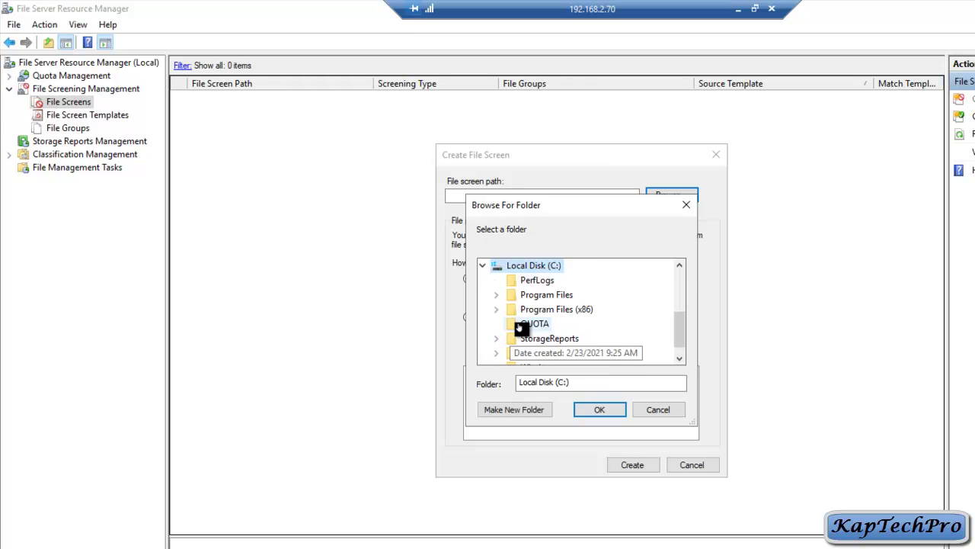
click(515, 328)
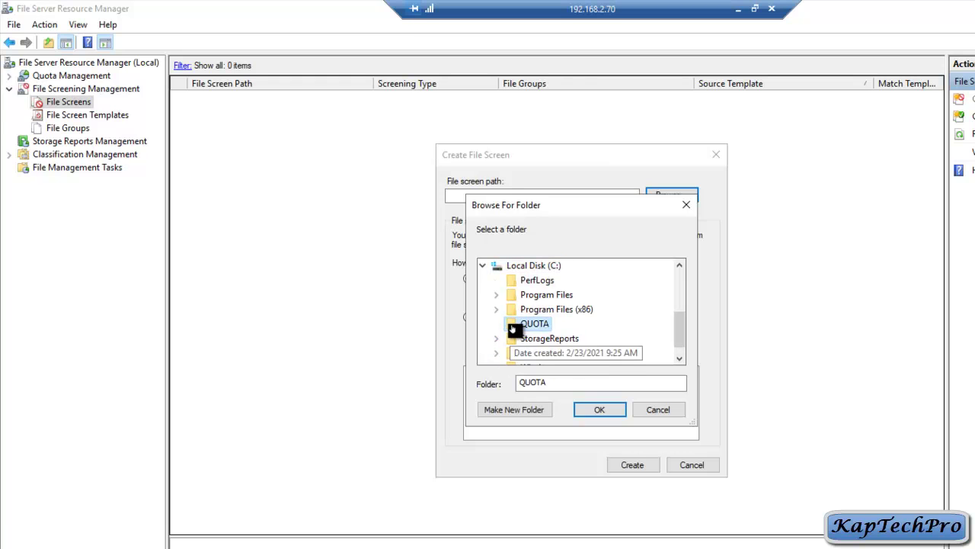
click(600, 410)
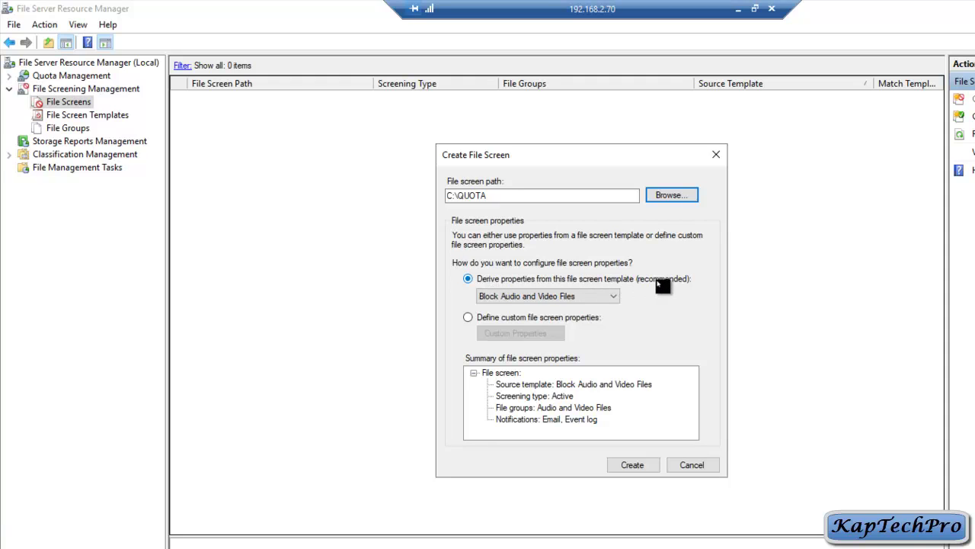
click(614, 298)
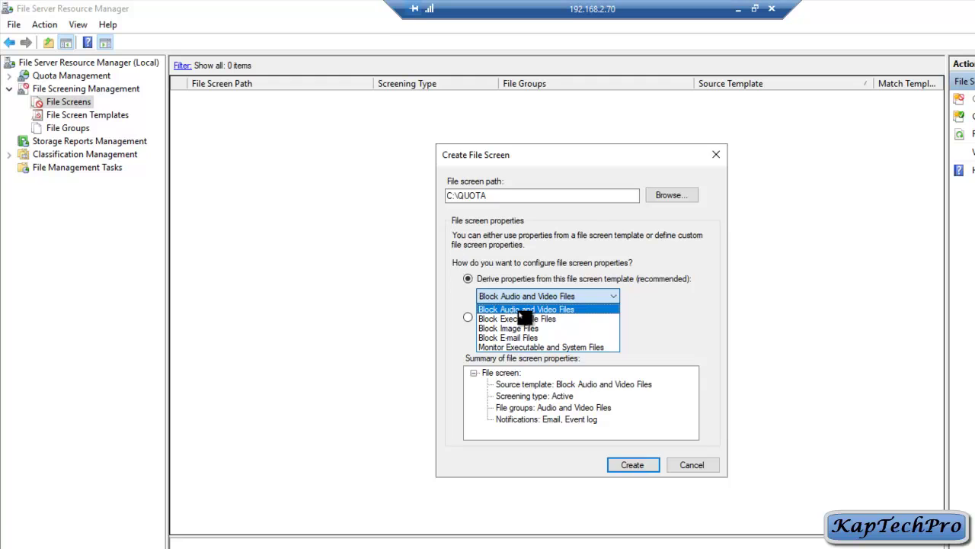
click(564, 309)
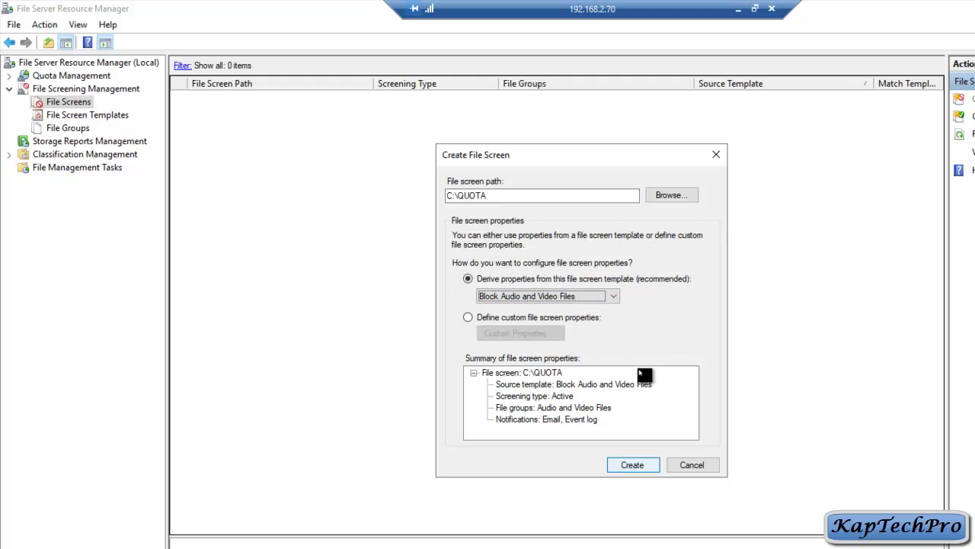
- Confirm the Create File Screen dialog to add the active screen on C:\QUOTA
click(643, 465)
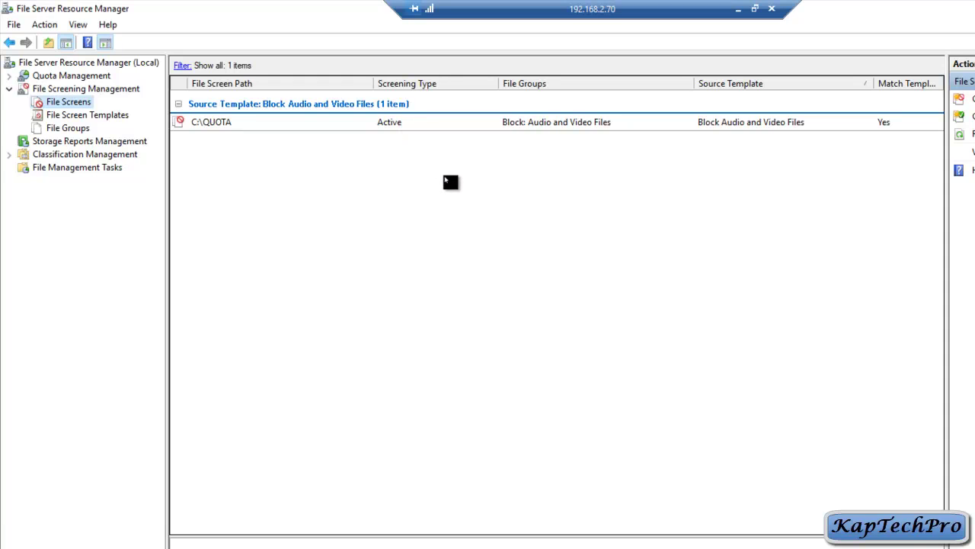
- Check Record file screening activity on the File Screen Audit tab of the FSRM Options
click(118, 65)
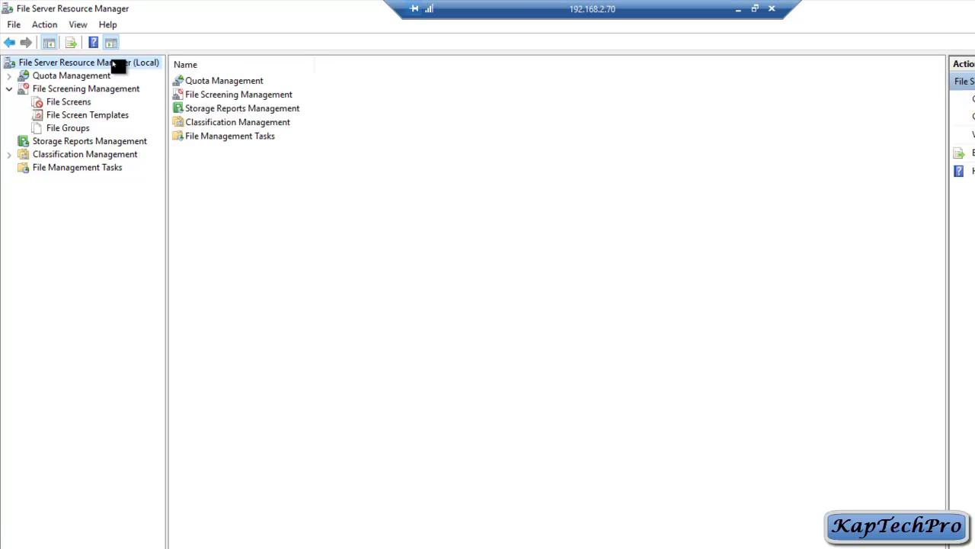
right_click(118, 66)
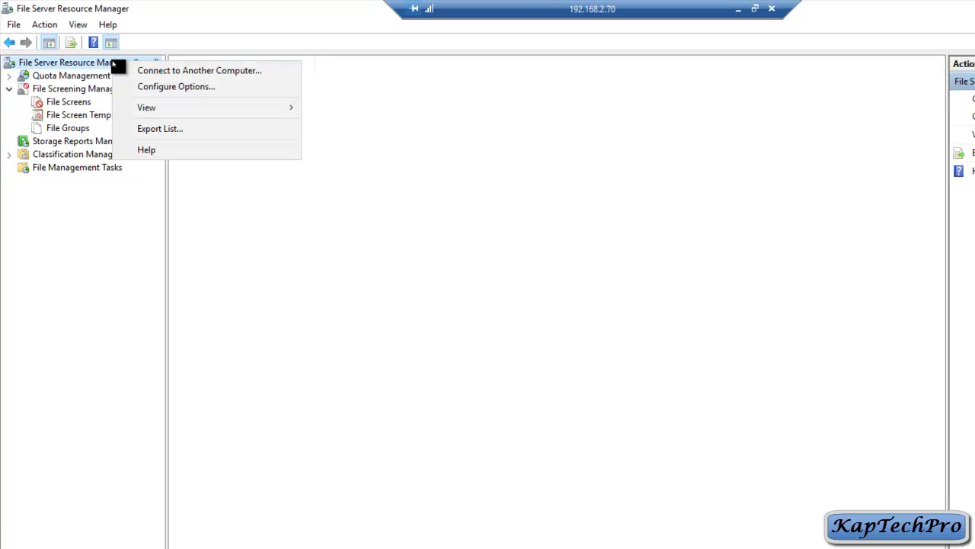
click(197, 92)
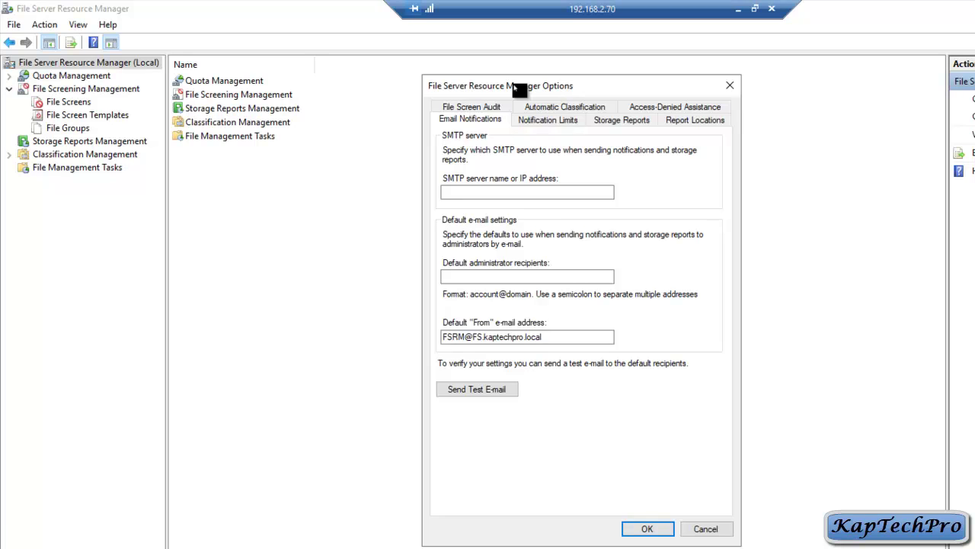
click(483, 111)
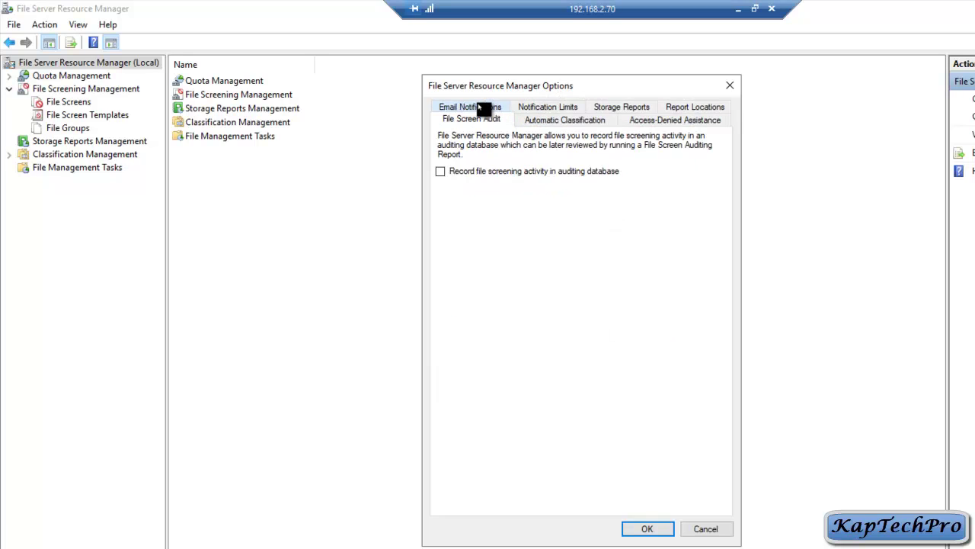
click(439, 171)
click(652, 528)
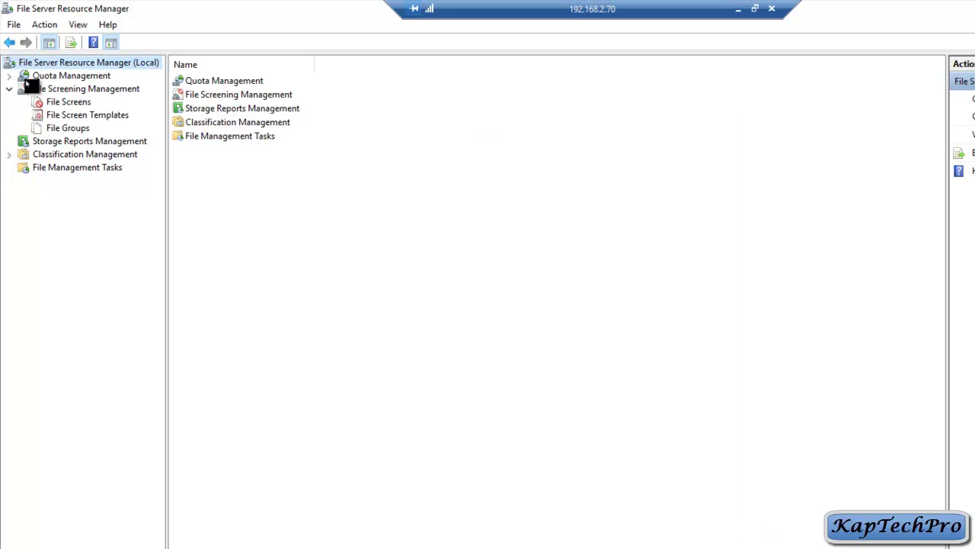
- Start a new file group under File Groups and name it KAPTECH MEDIA FILES GROUP
click(61, 128)
right_click(61, 130)
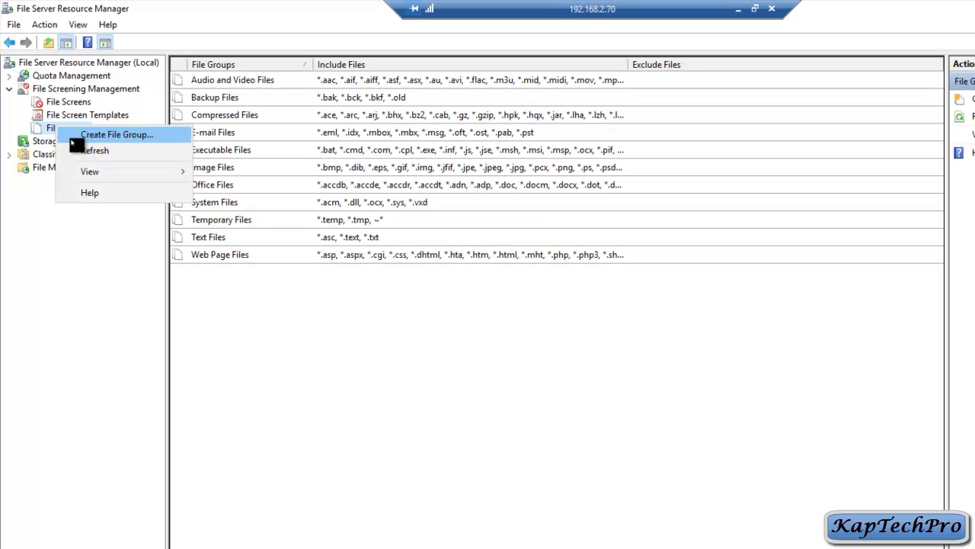
click(119, 135)
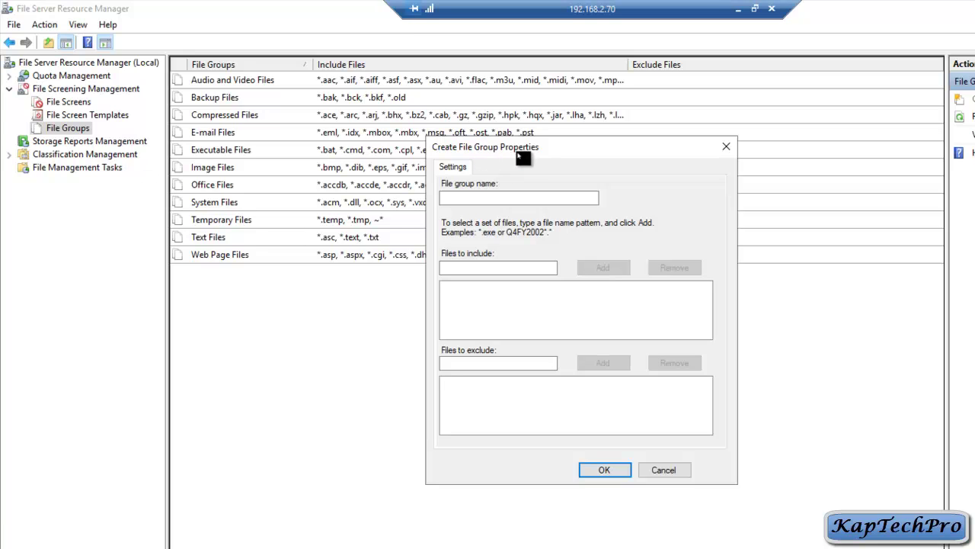
click(491, 198)
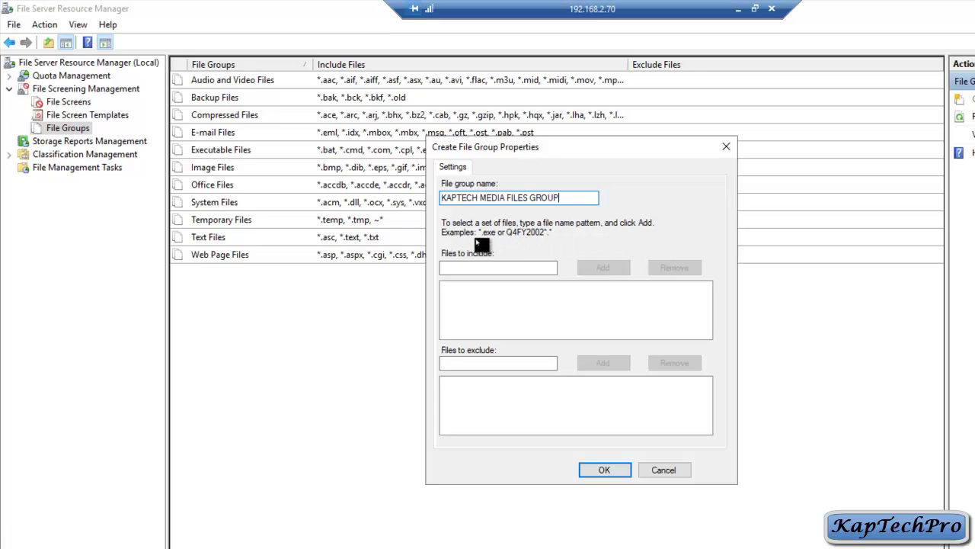
- Add *.mp* to the included files and *.mpp to the excluded files, then save the group
click(456, 271)
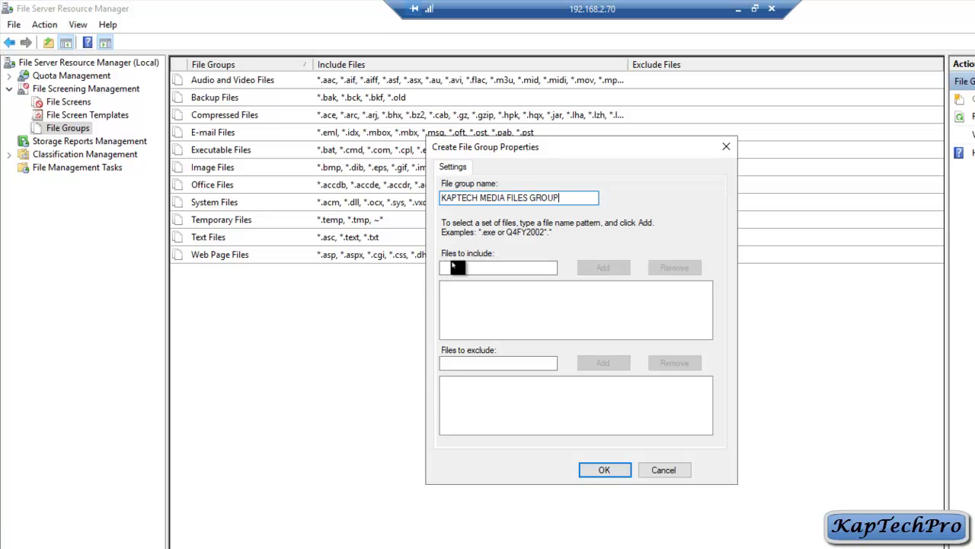
click(478, 270)
text(*.mp*)
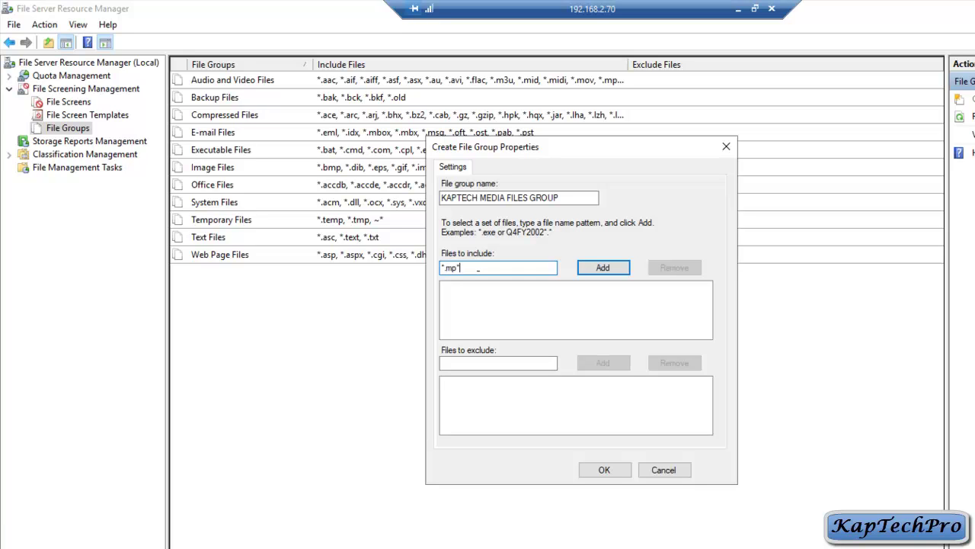
click(616, 269)
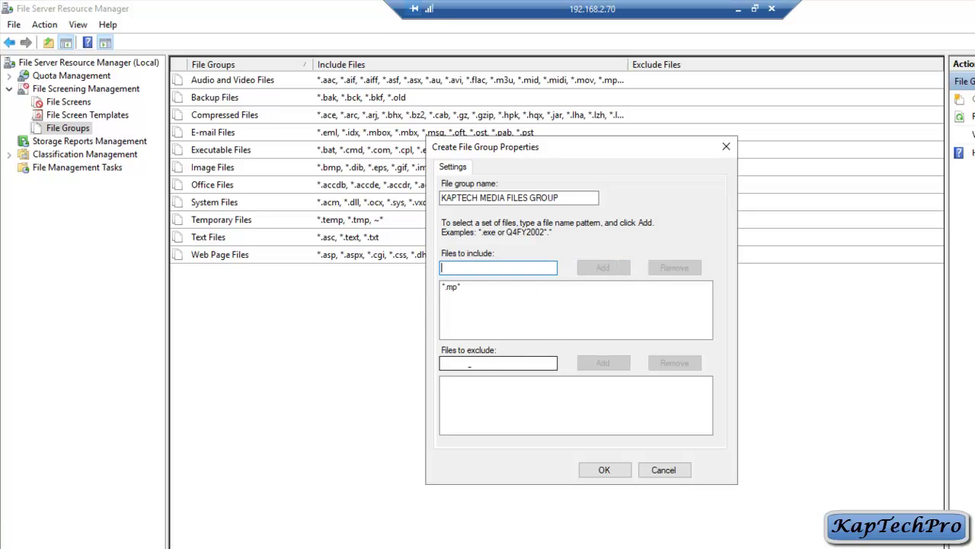
click(468, 365)
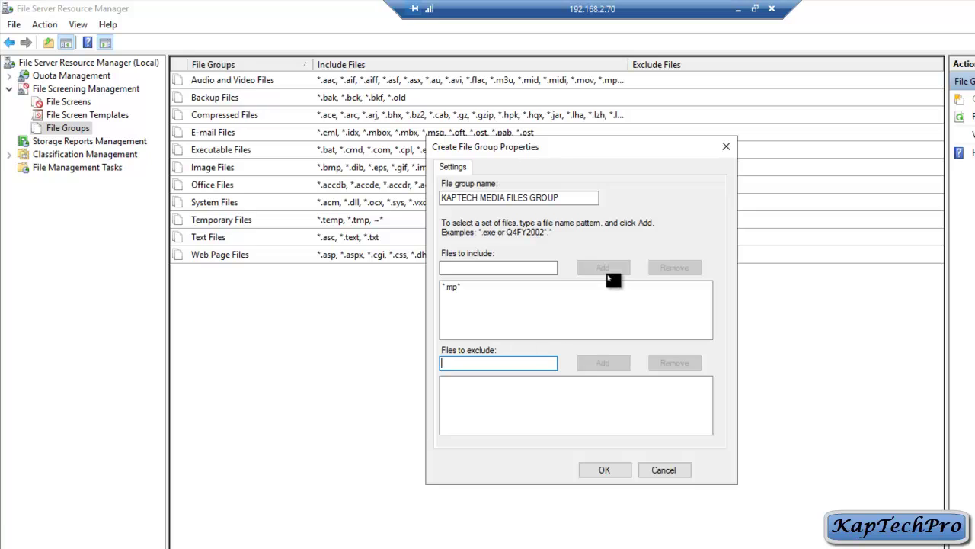
text(*)
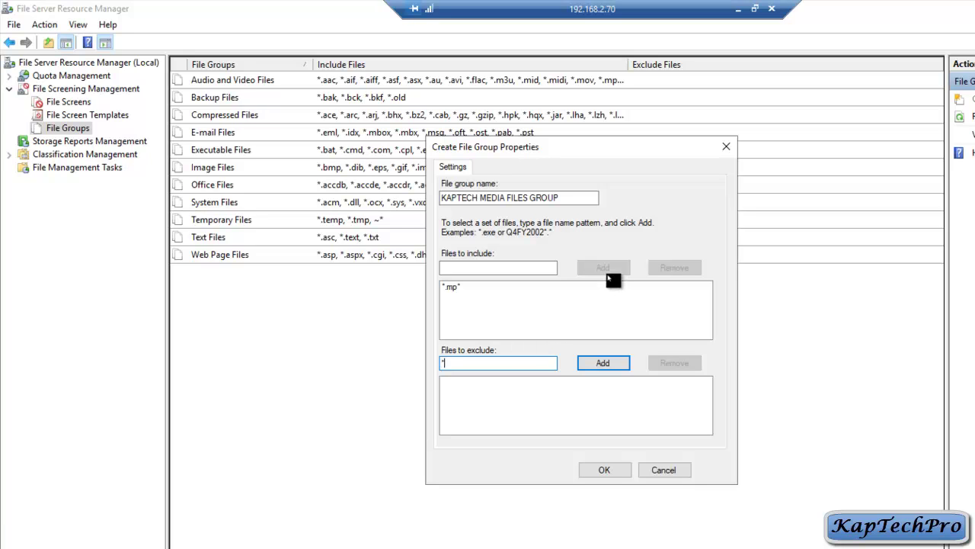
text(.mpp)
click(600, 366)
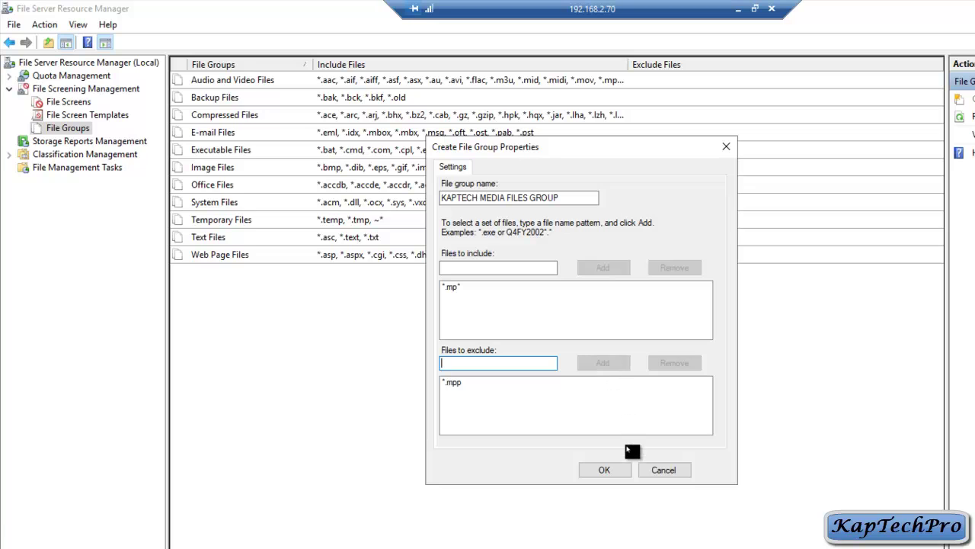
click(623, 470)
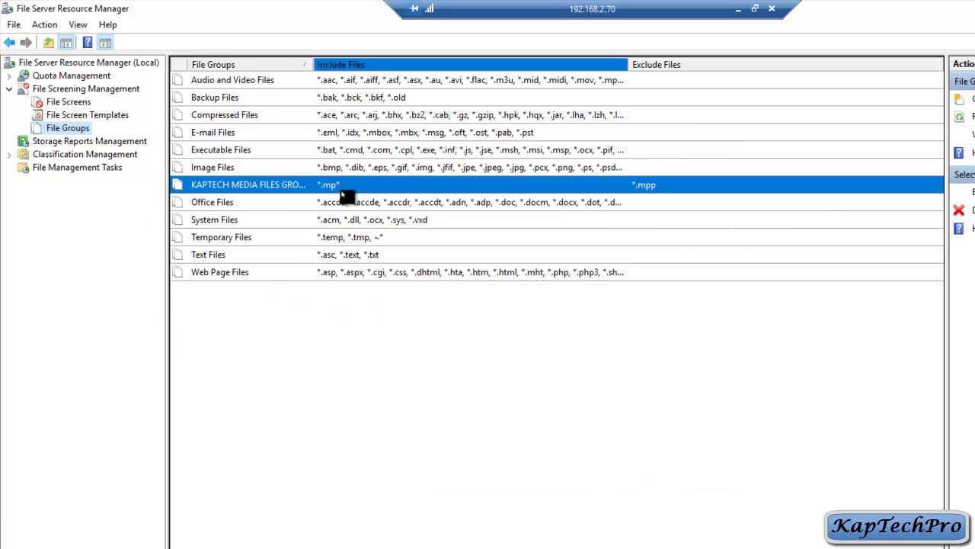
- Swap Audio and Video Files for KAPTECH MEDIA FILES GROUP in the template and apply to derived screens
click(77, 118)
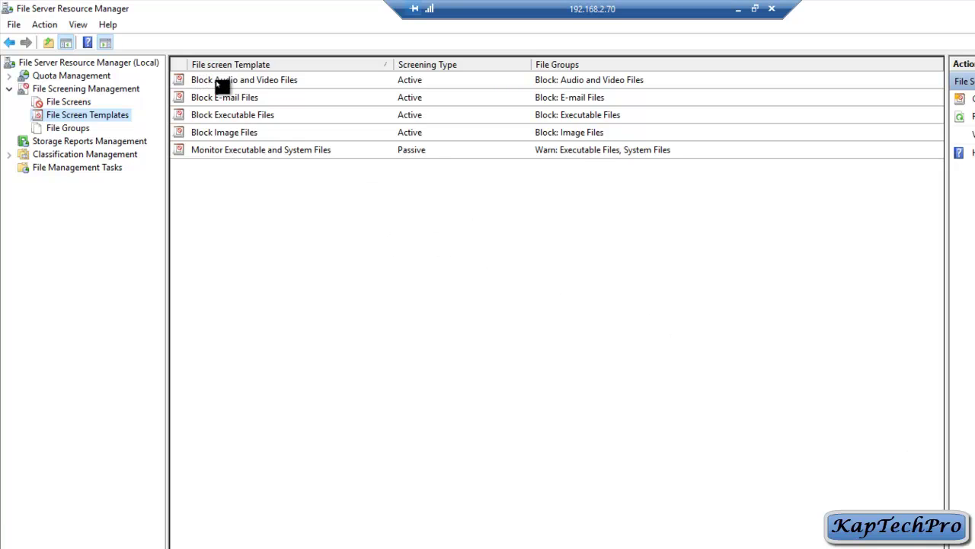
right_click(293, 85)
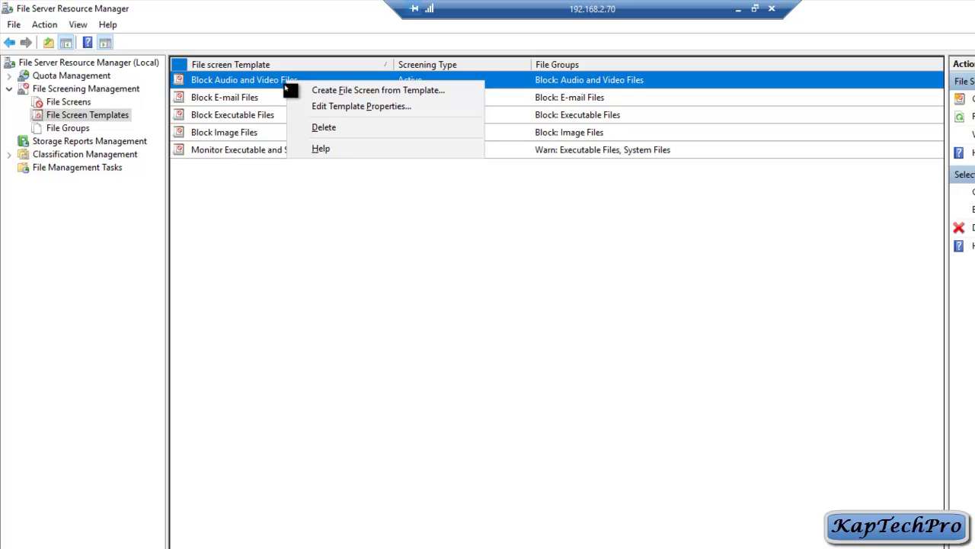
click(335, 115)
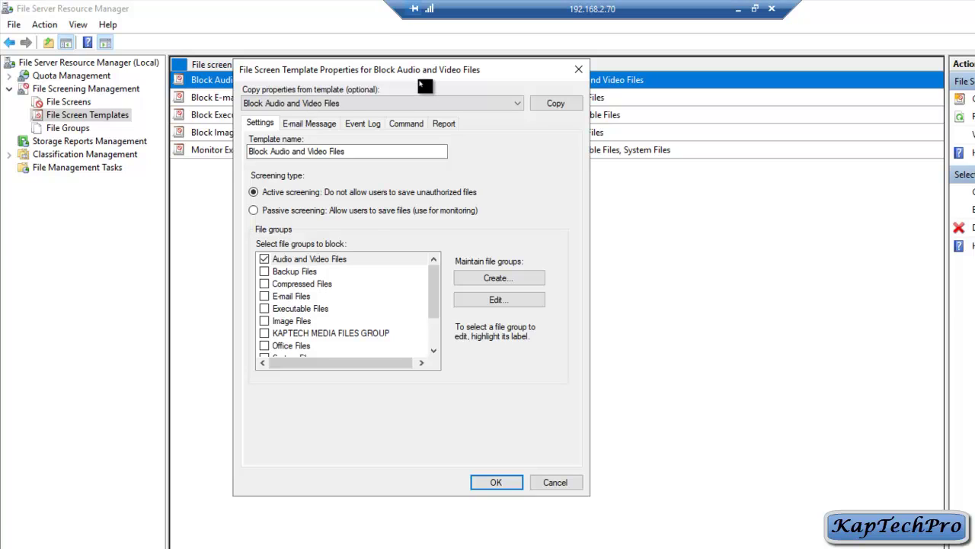
click(265, 260)
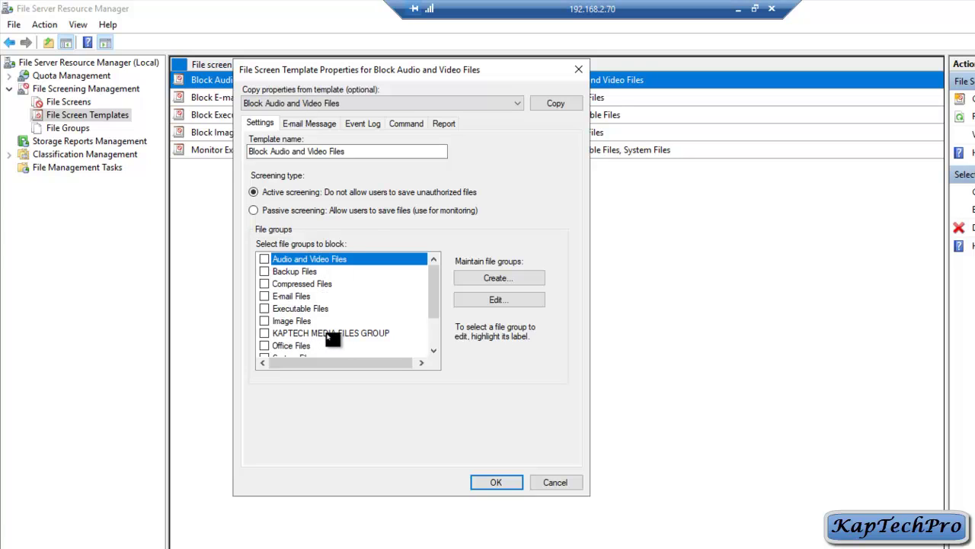
click(264, 333)
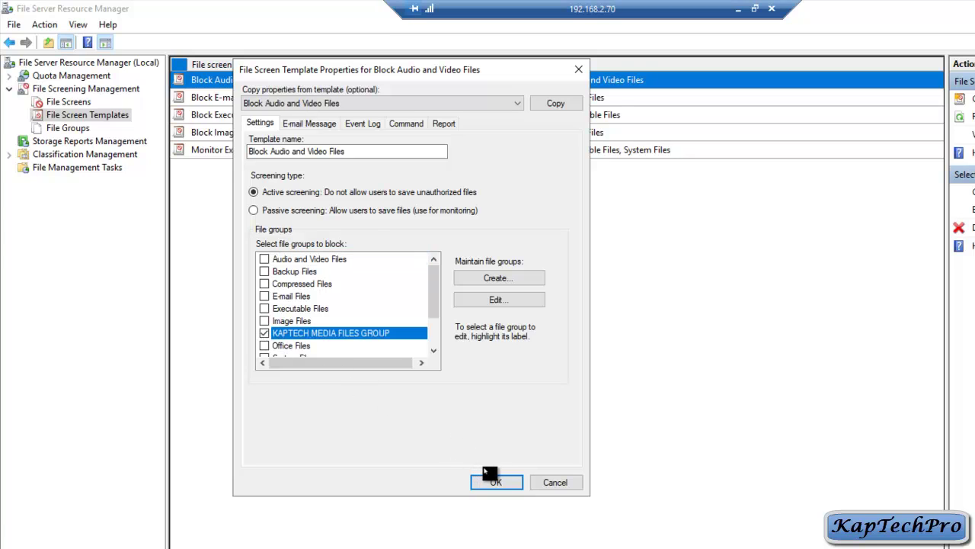
click(502, 483)
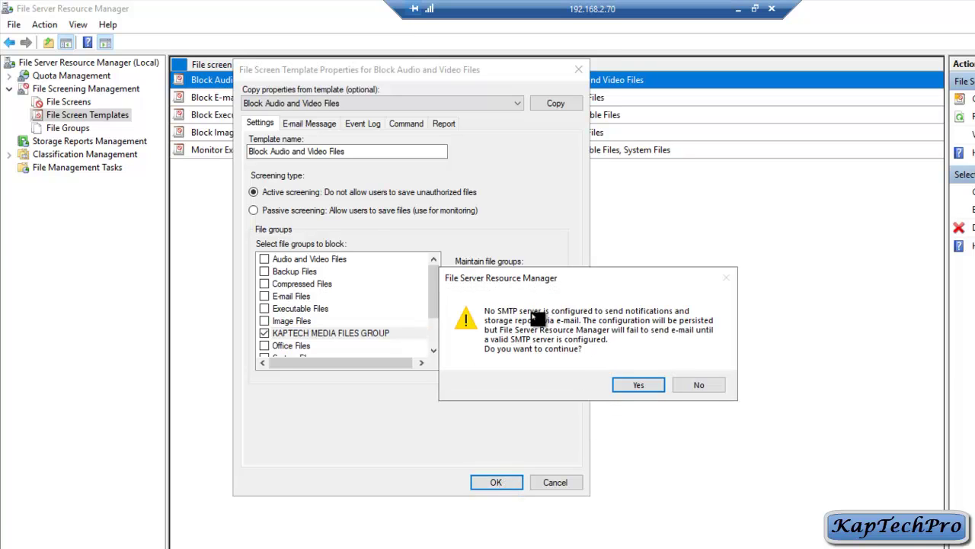
click(632, 387)
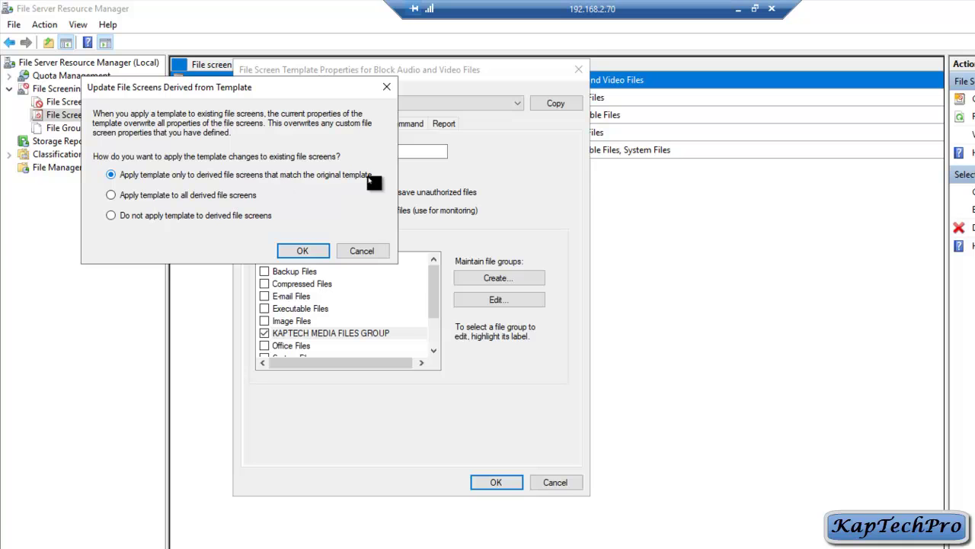
click(304, 250)
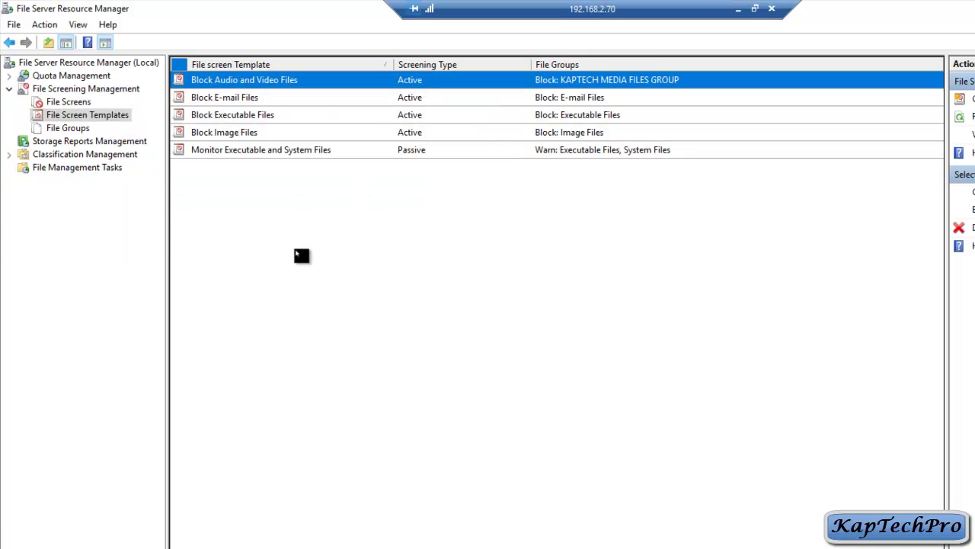